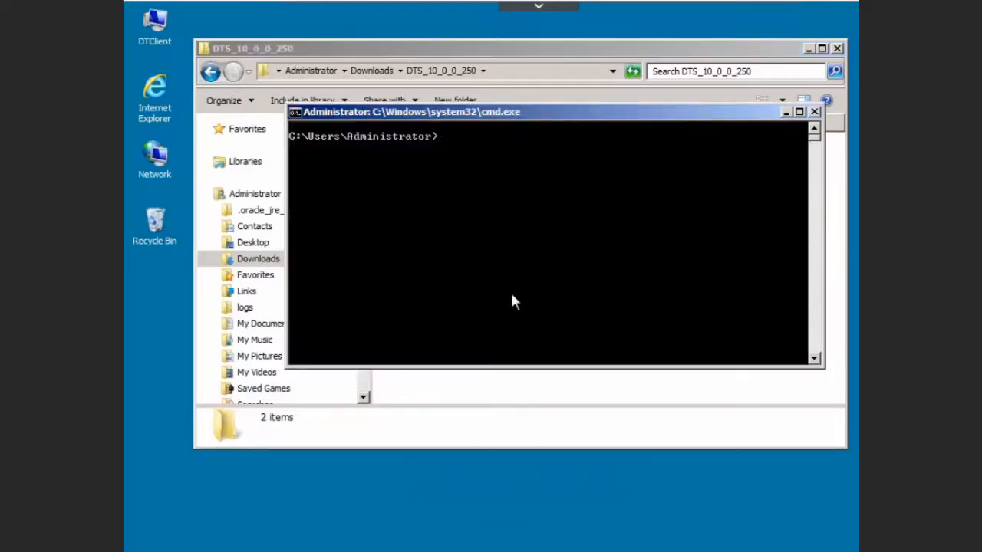
- Ping dtserver, confirm replies from 192.168.1.20 with 0% loss, and close Command Prompt
text(ping dtserver)
key(Return)
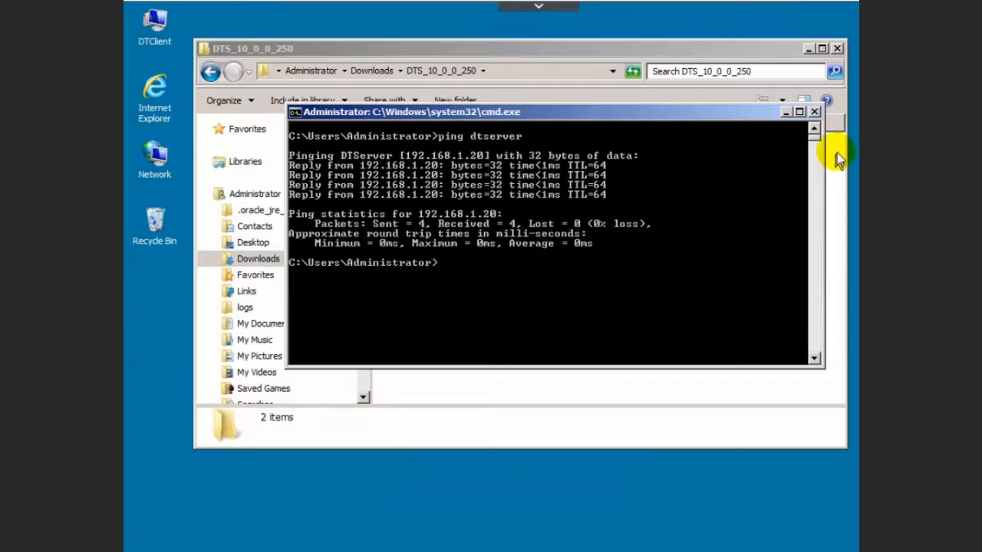
click(814, 112)
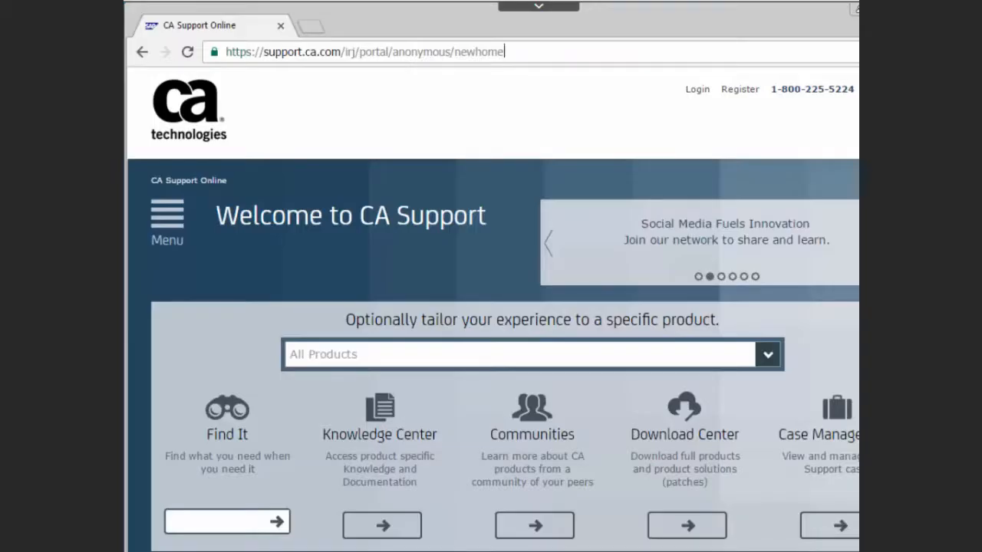
- Load dtserver:1507/devtest/ and sign in with the portal user name and password
click(369, 56)
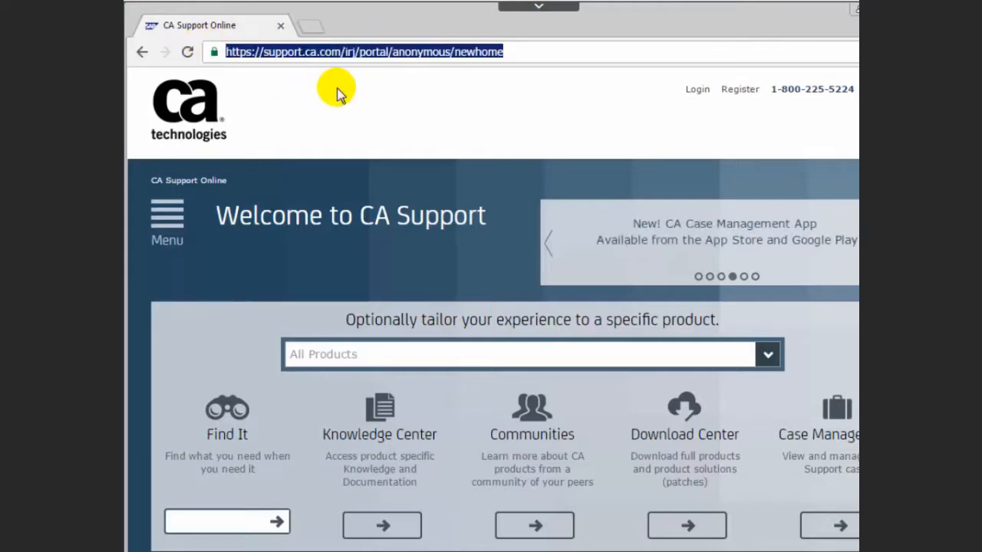
text(dtserver:1507/devtest/)
key(Return)
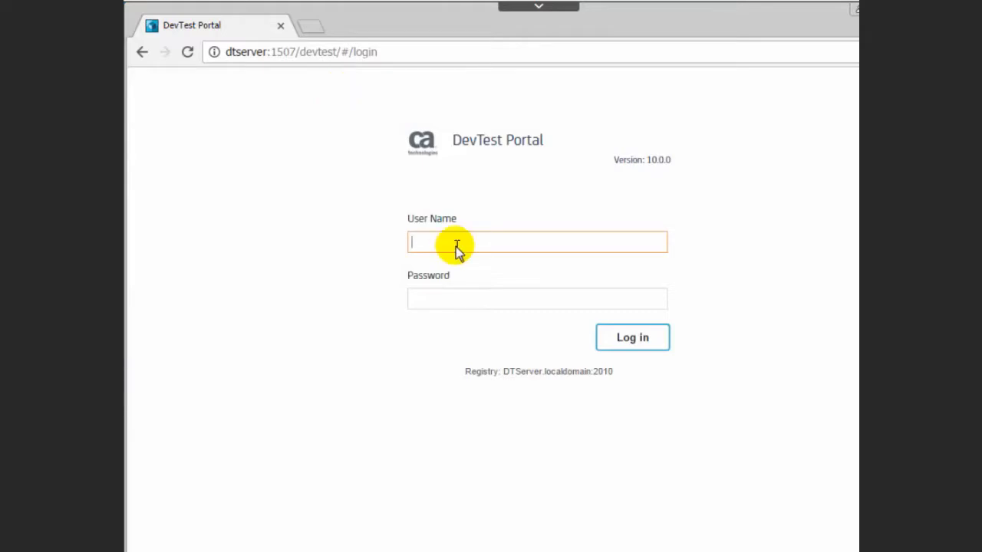
text(admin)
key(Tab)
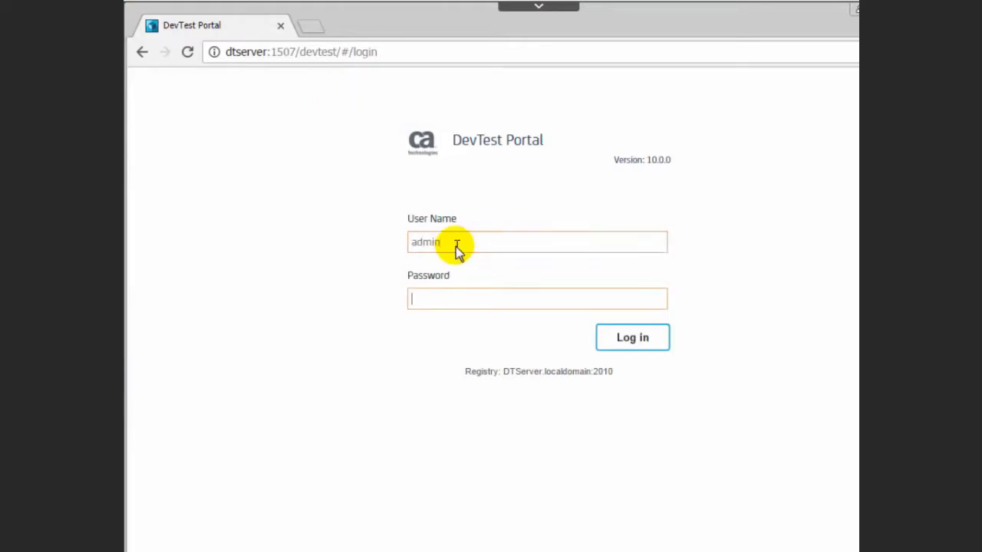
text(admin)
key(Return)
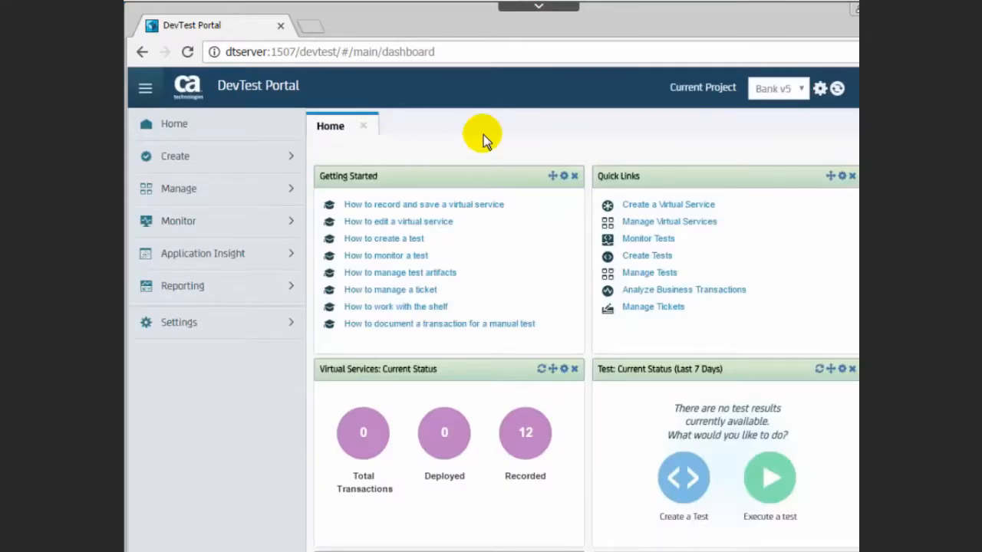
- Show Monitor > Server Health and sort the server list by Name
click(292, 224)
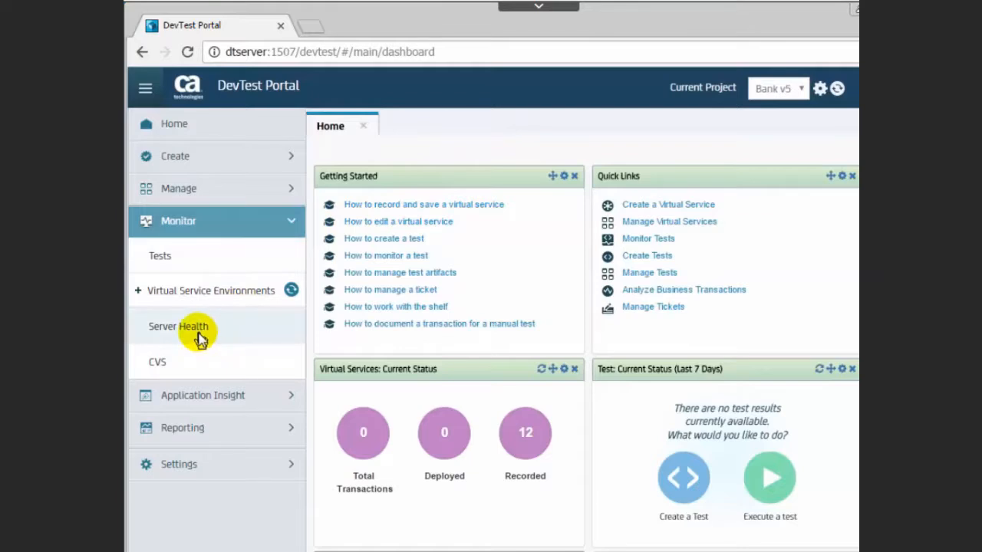
click(195, 330)
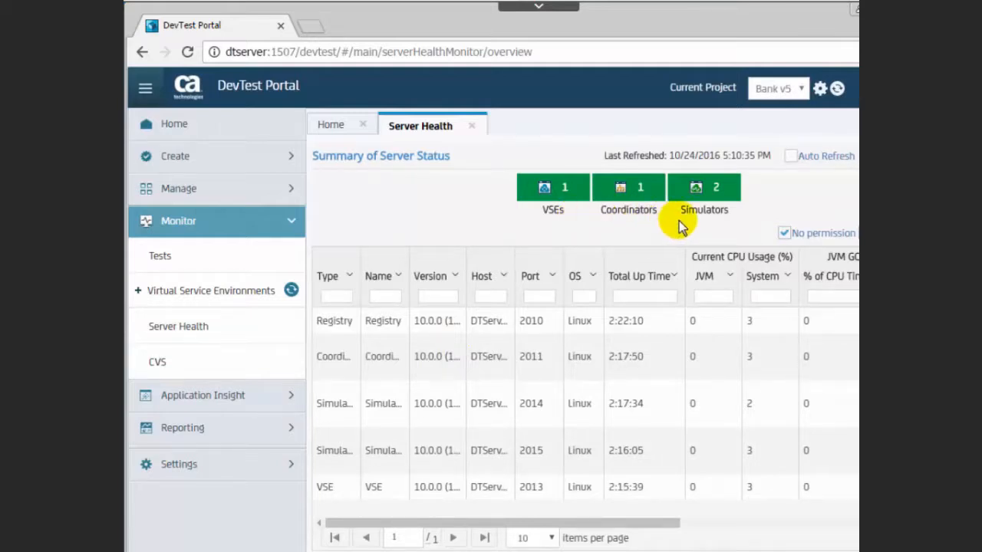
click(407, 265)
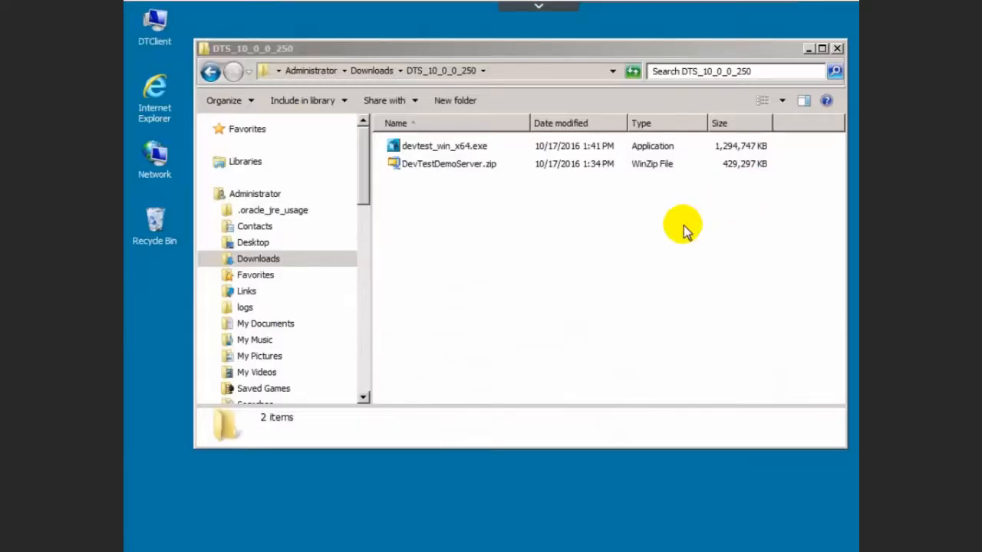
- Launch devtest_win_x64.exe, pass the welcome page, and accept the license agreement
double_click(445, 150)
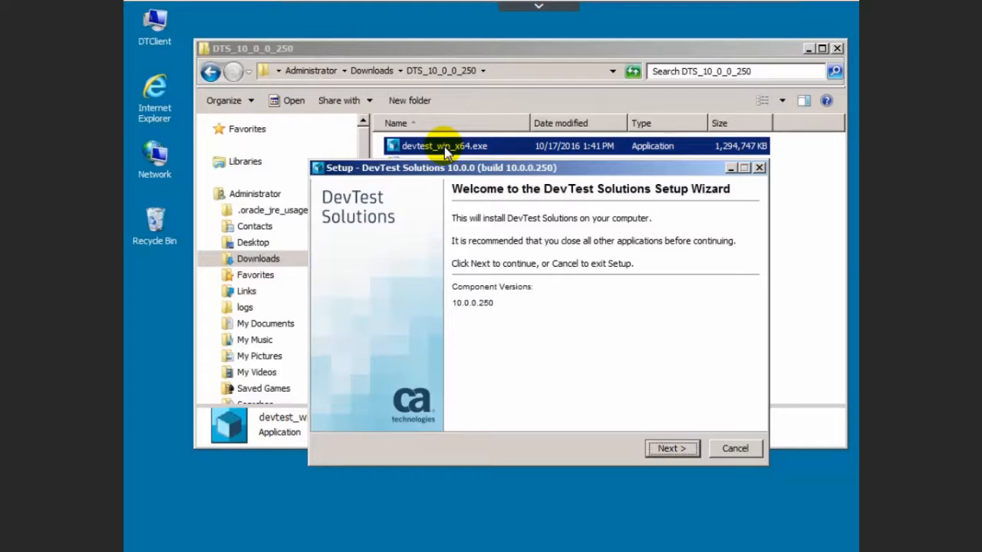
click(687, 450)
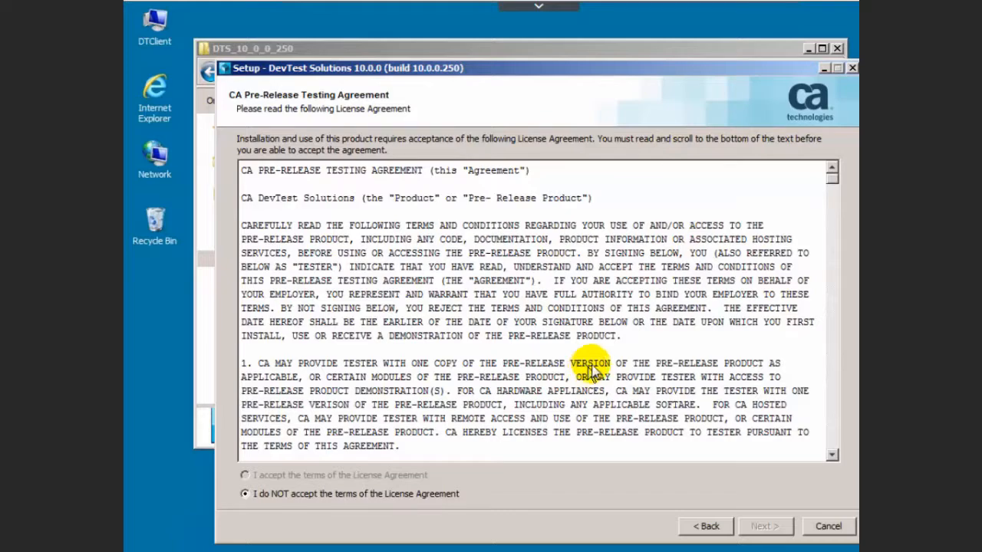
drag(833, 185, 835, 477)
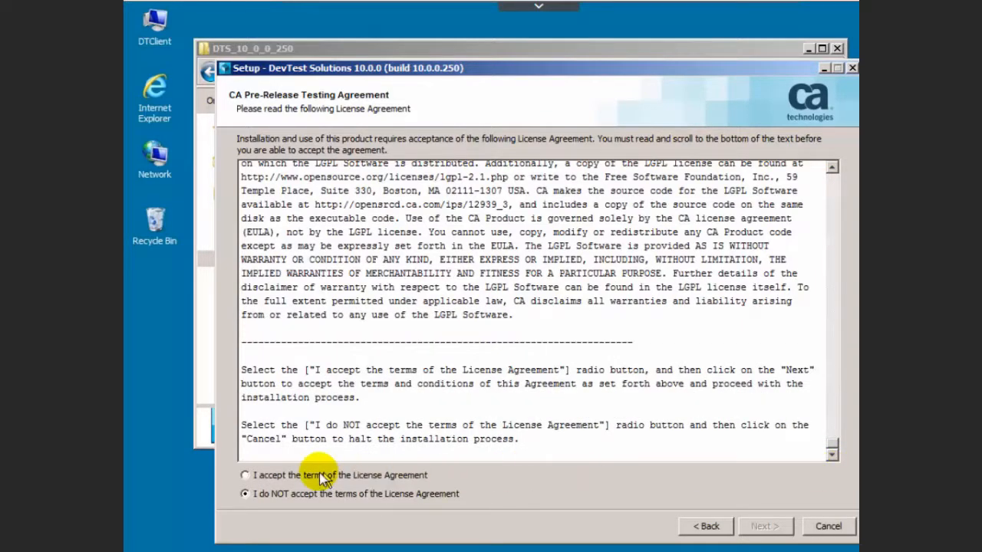
click(245, 476)
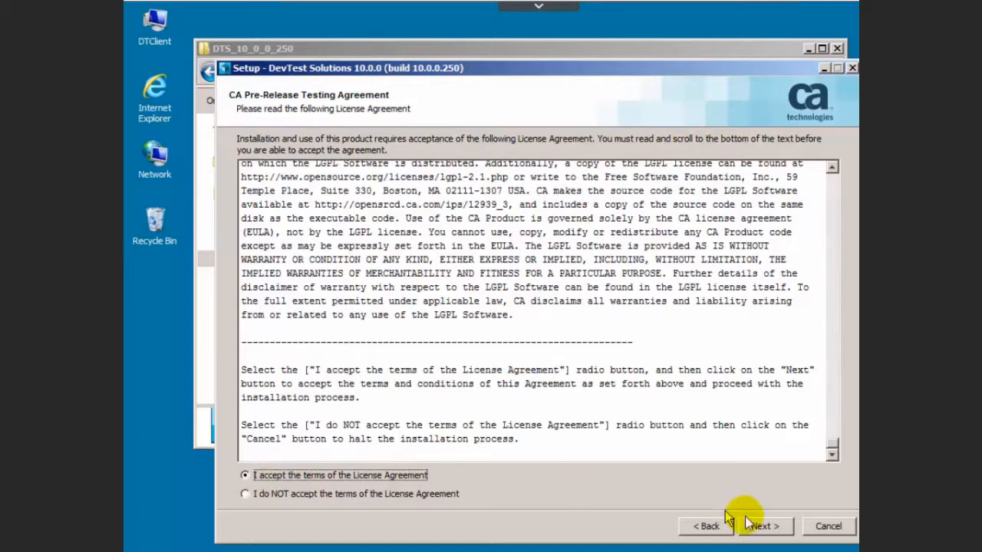
click(772, 526)
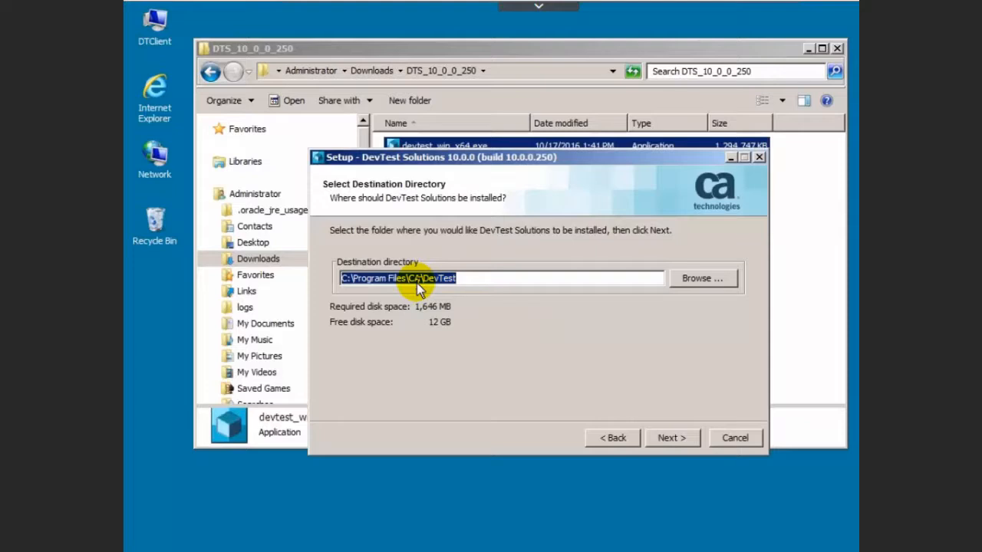
- Keep the default folder and Local install type, installing only the Workstation component without Server
click(672, 436)
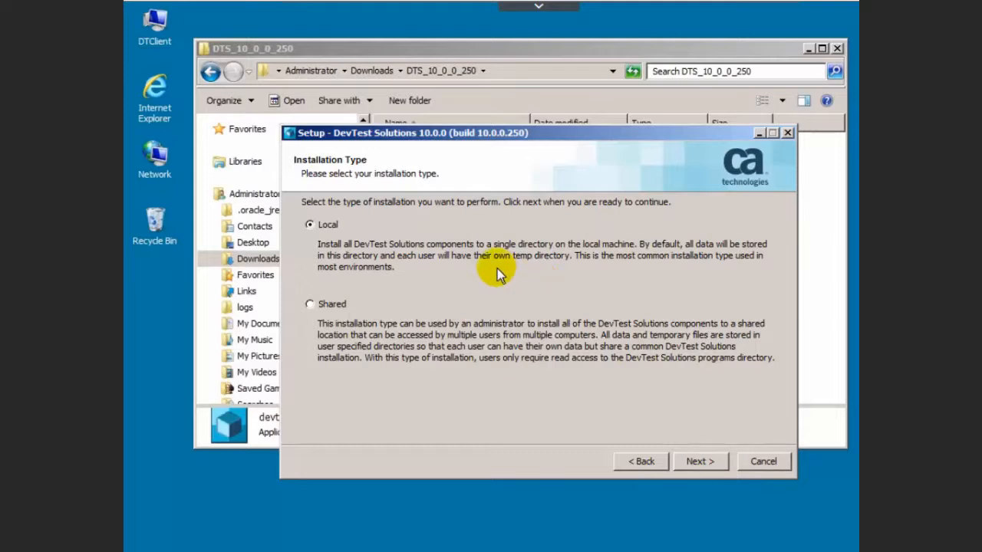
click(721, 461)
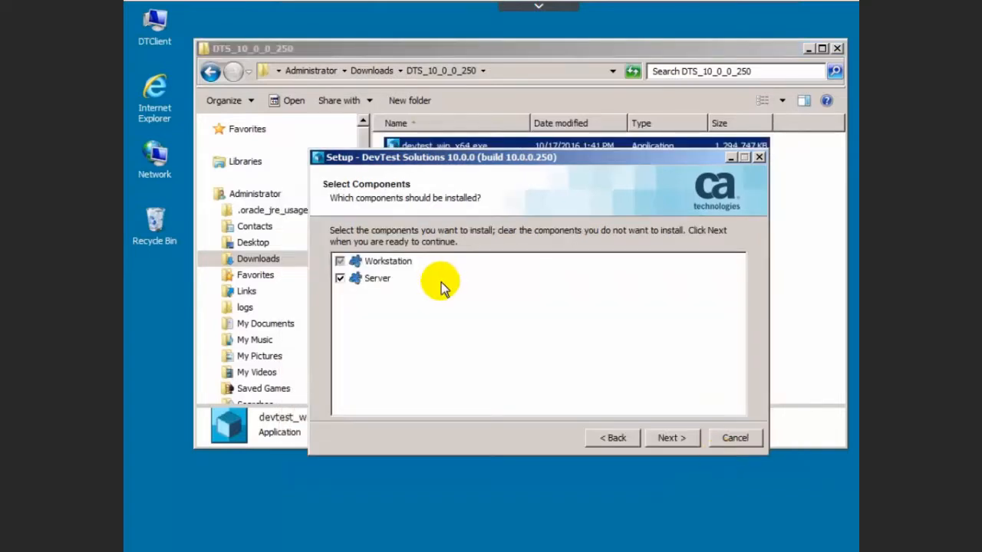
click(340, 279)
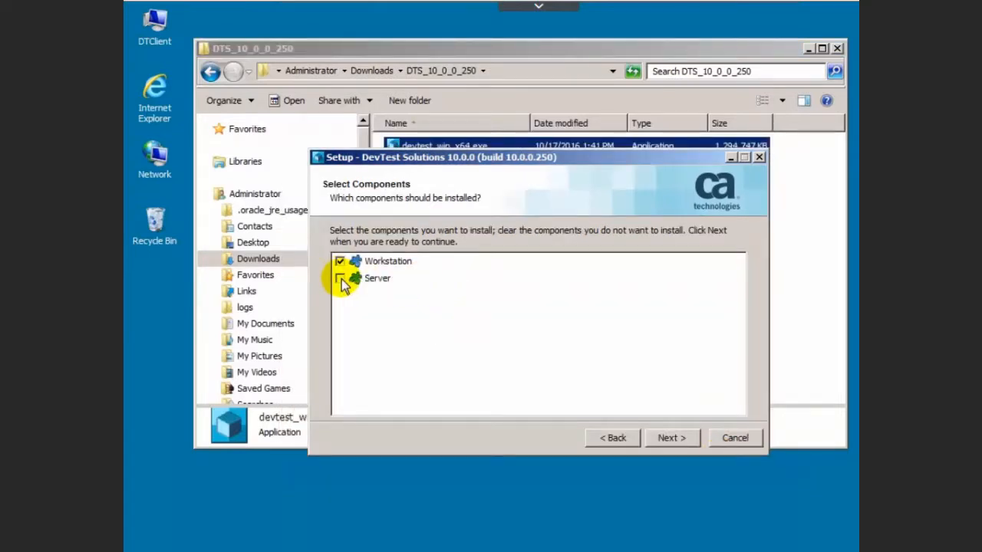
click(669, 440)
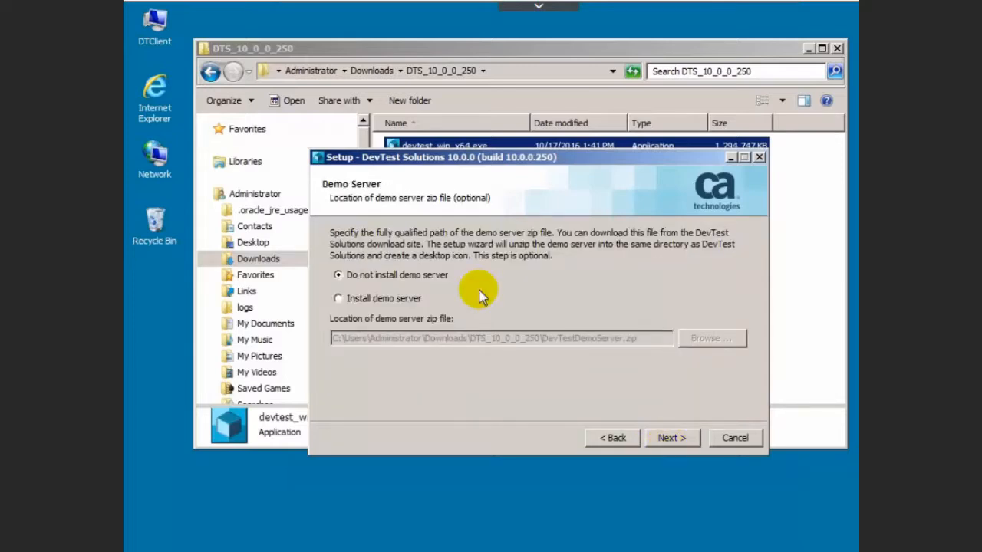
- Include the demo server, keep the DevTest Solutions start menu folder and desktop icons
click(342, 301)
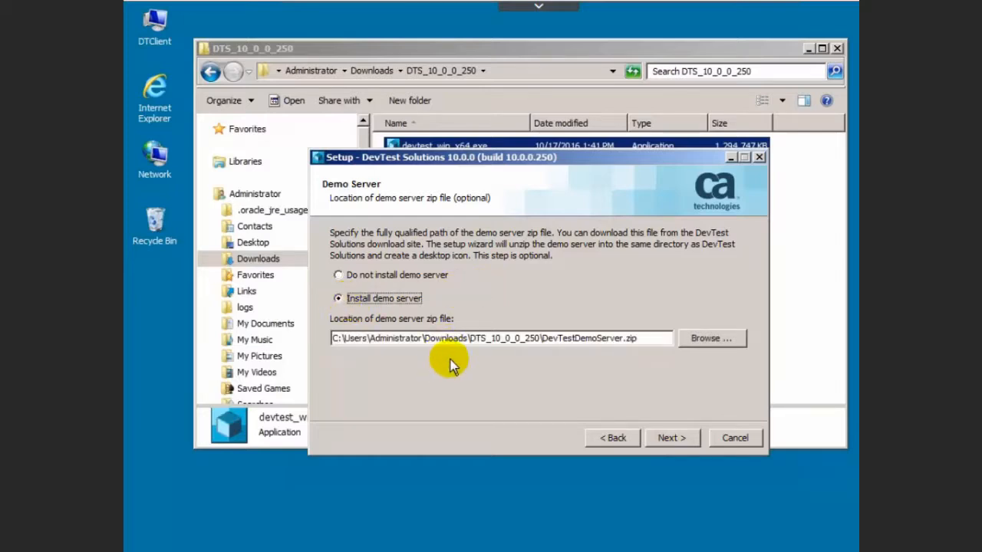
click(682, 434)
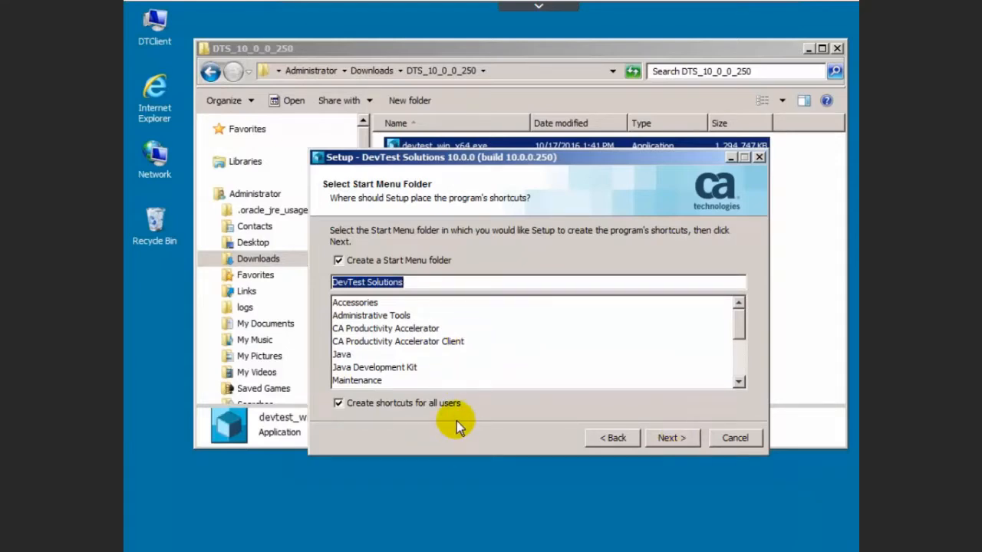
click(659, 440)
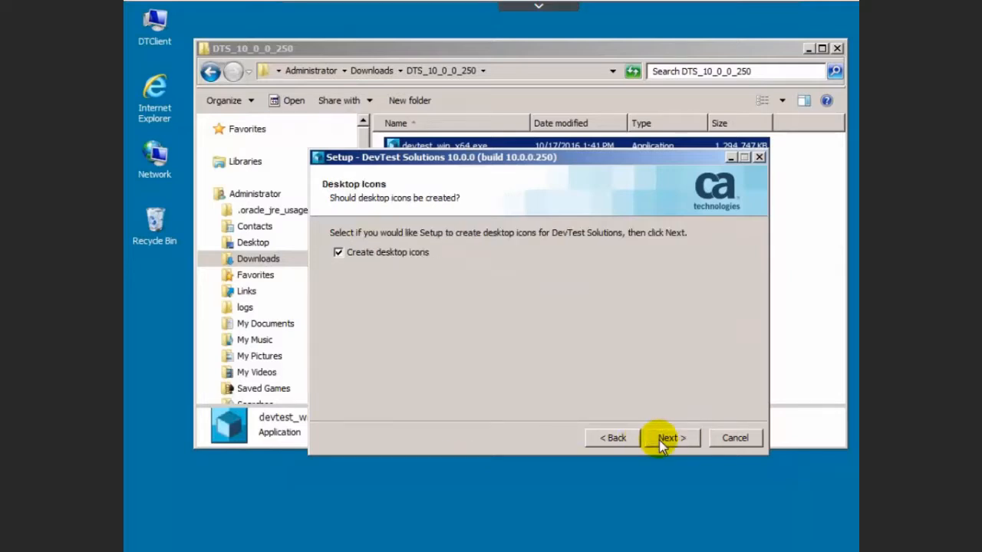
click(659, 440)
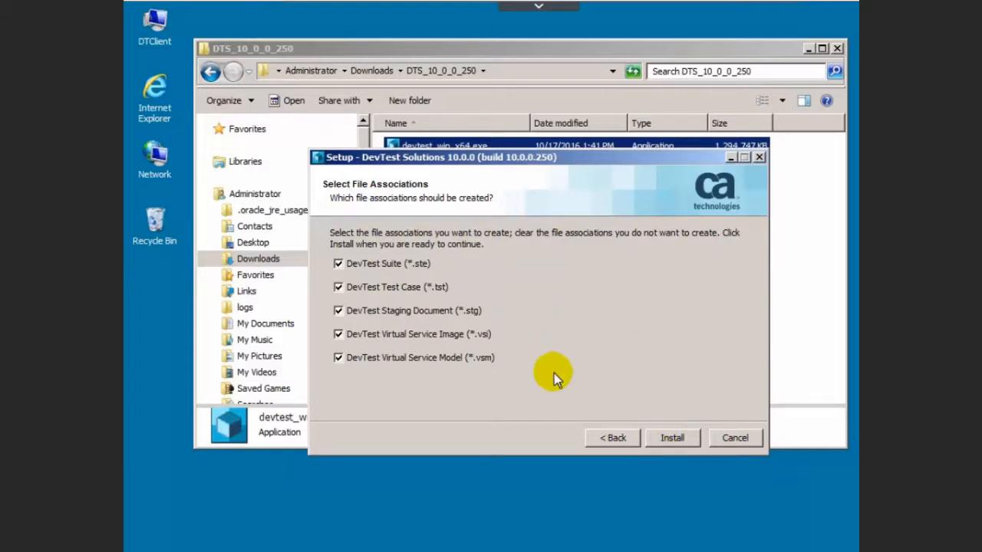
- Install DevTest Solutions, pass the firewall and Java notes, and finish the wizard
click(677, 437)
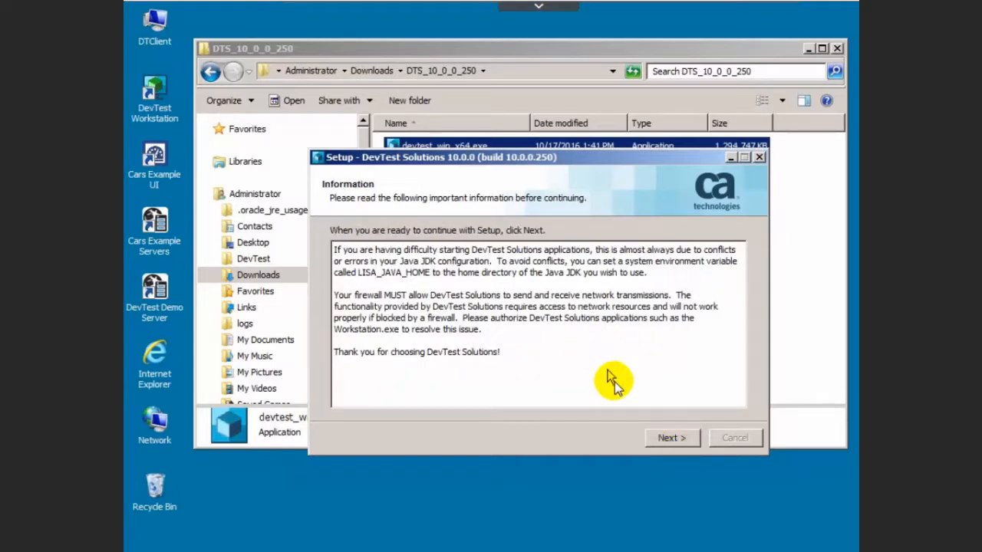
click(668, 438)
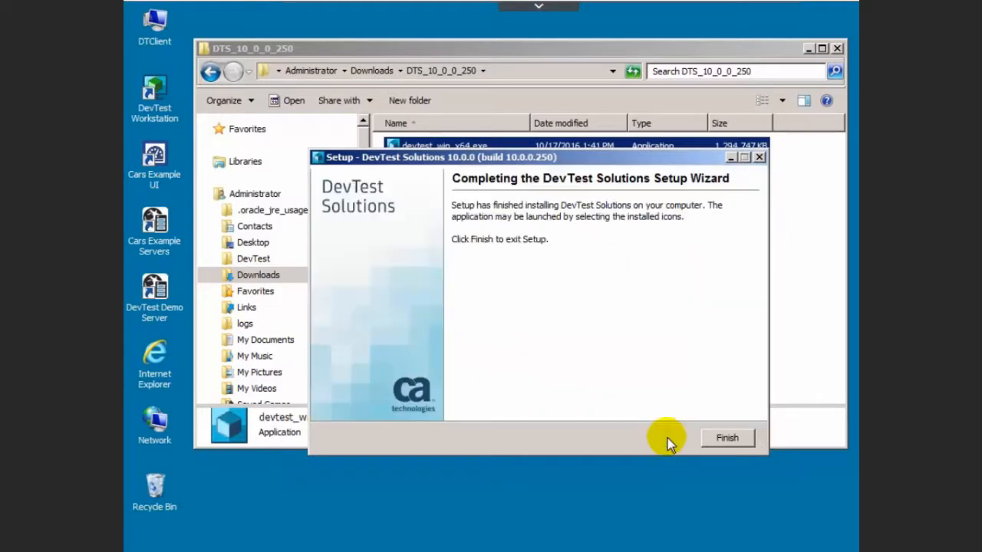
click(726, 436)
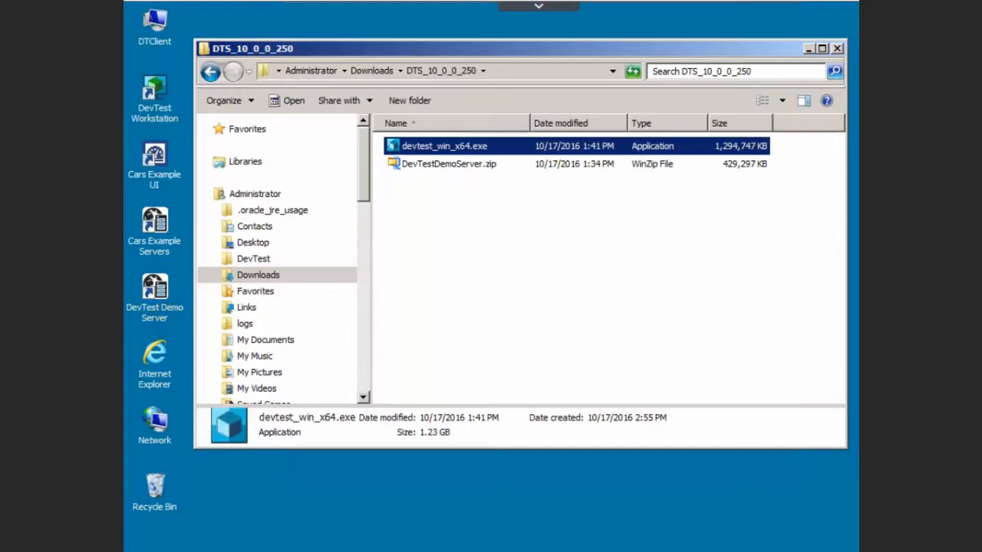
click(153, 551)
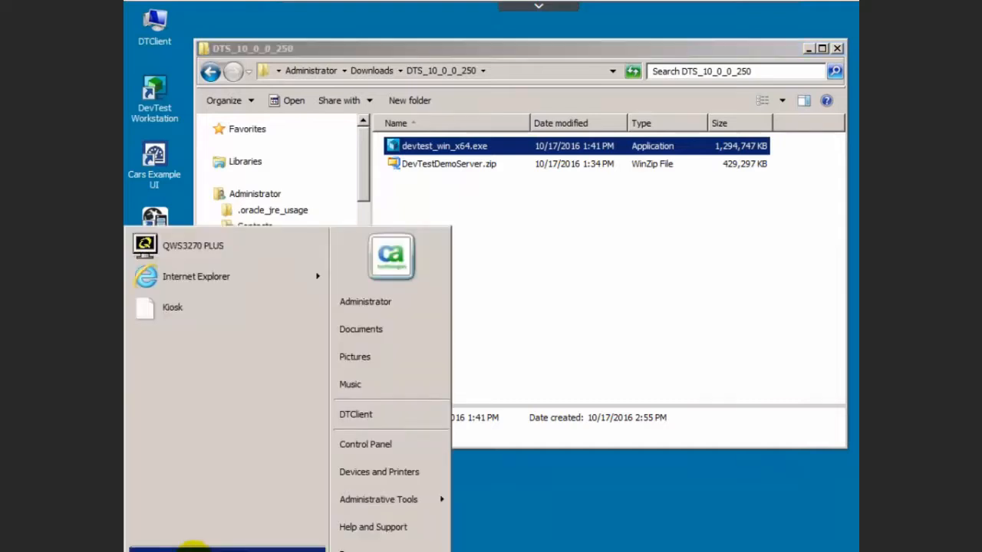
click(197, 546)
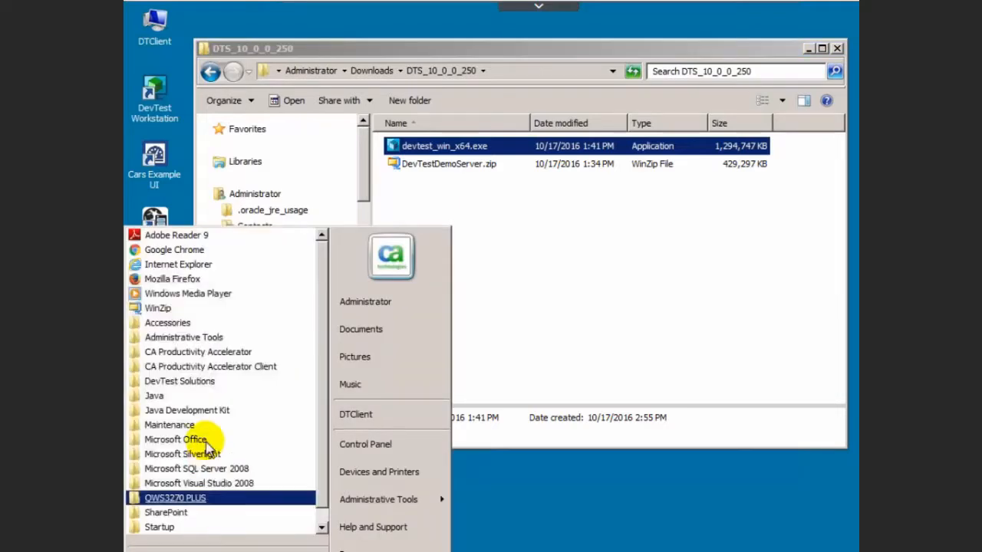
click(185, 383)
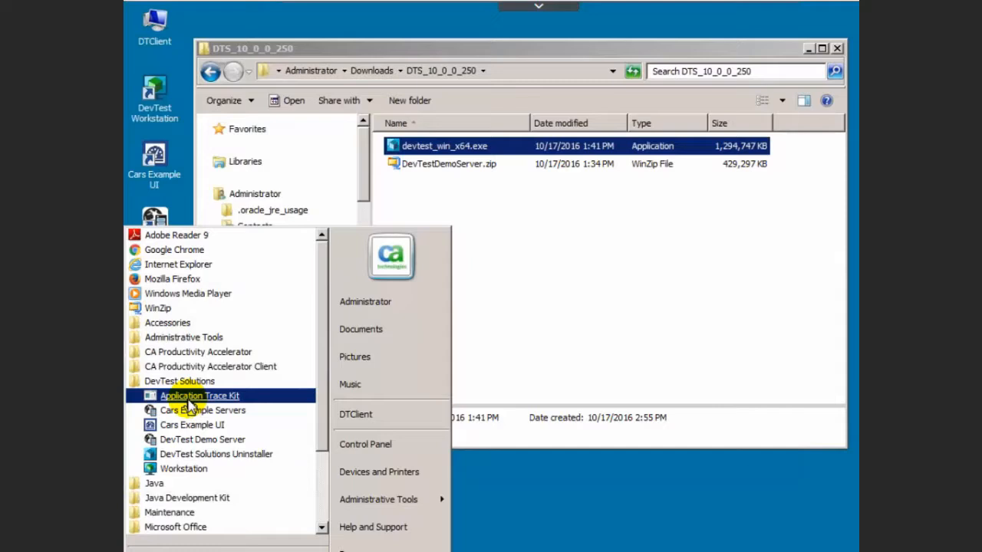
click(620, 523)
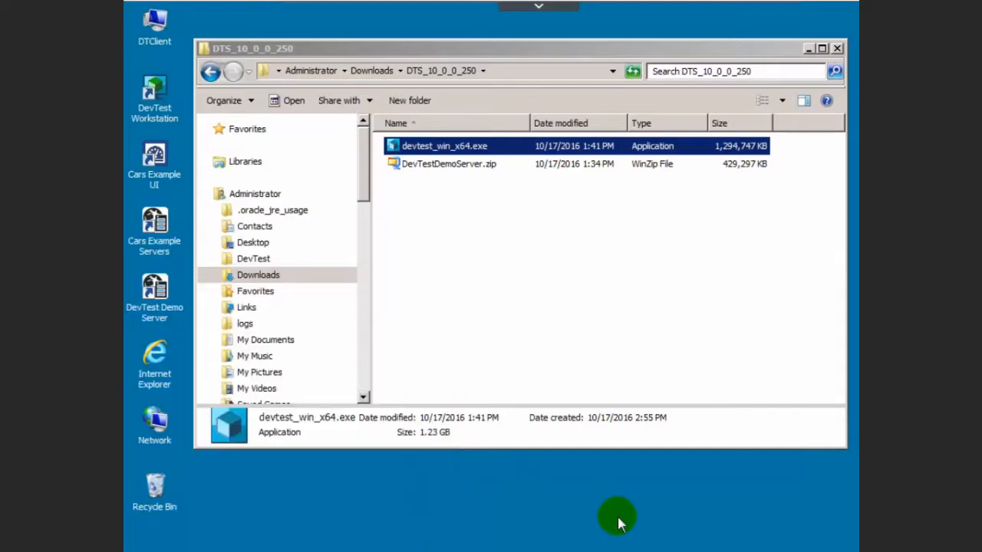
- Launch DevTest Workstation and connect to tcp://DTSERVER:2010/Registry with auto-connect enabled
double_click(165, 99)
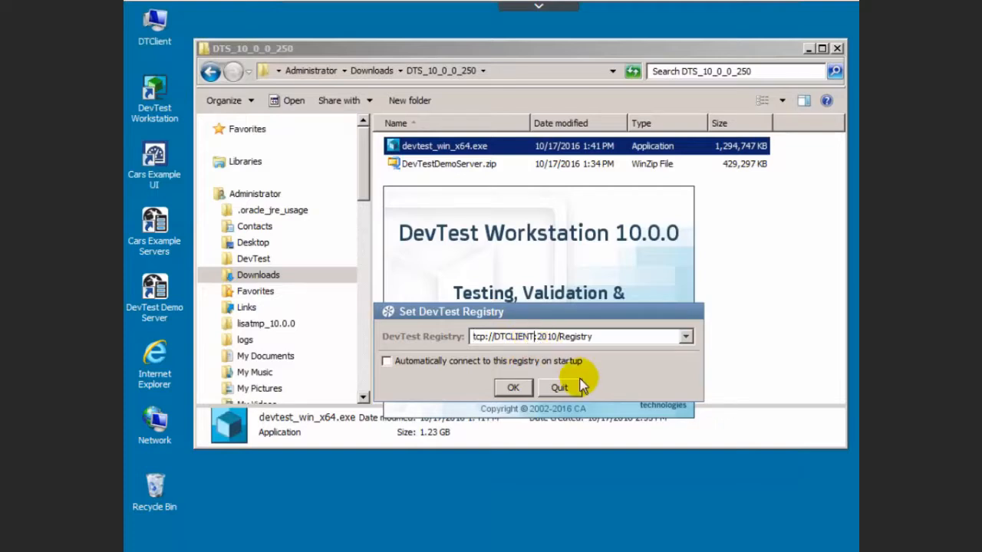
key(BackSpace)
key(BackSpace)
key(BackSpace)
key(BackSpace)
key(BackSpace)
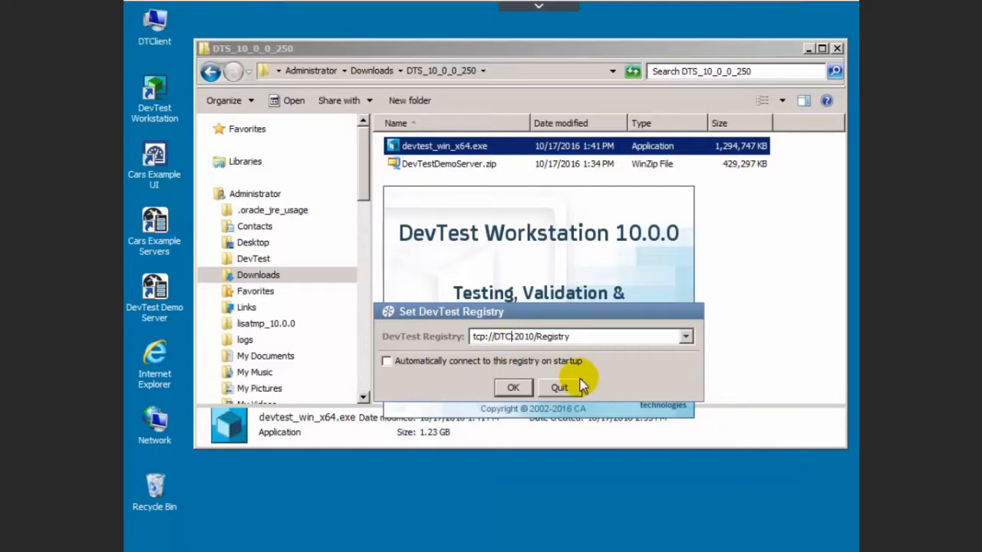
key(BackSpace)
text(SERVER)
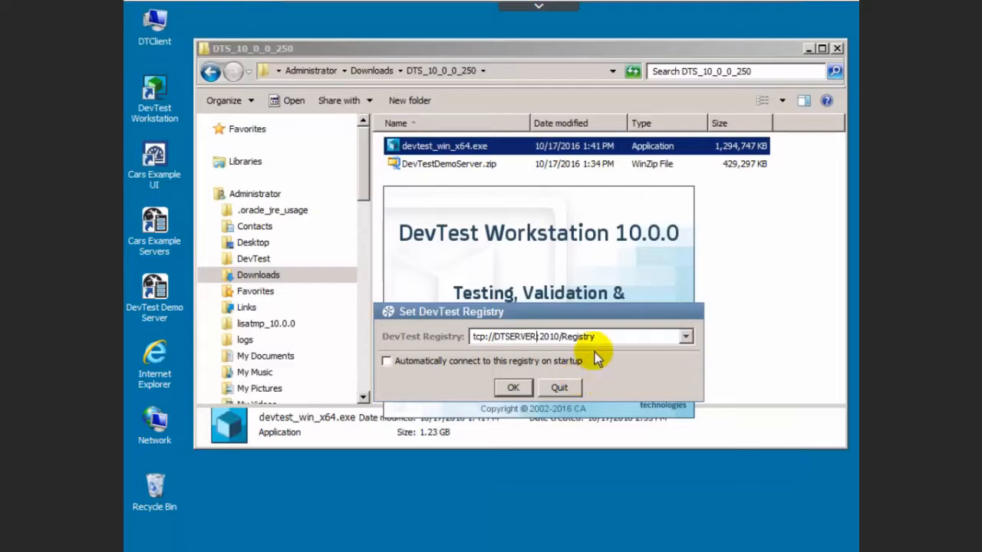
click(391, 362)
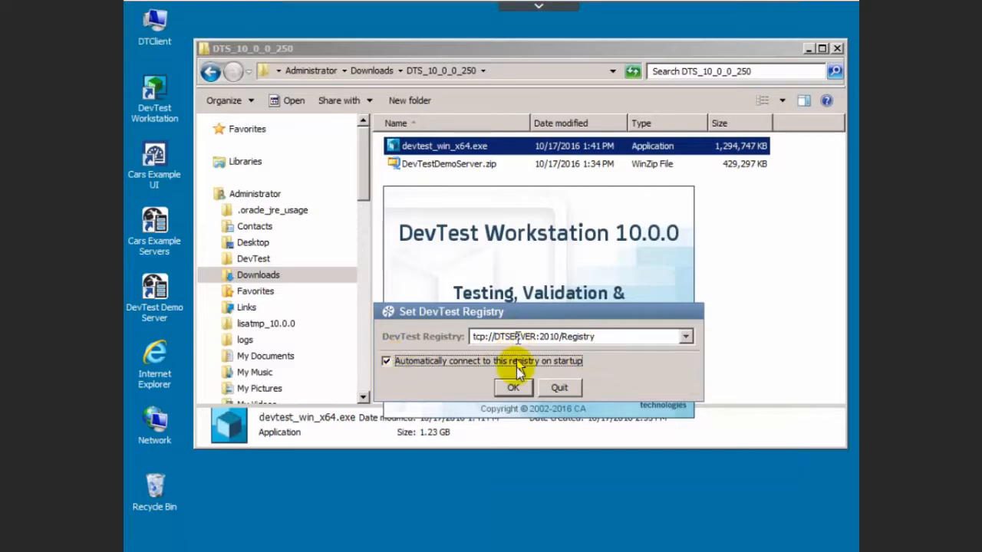
click(513, 388)
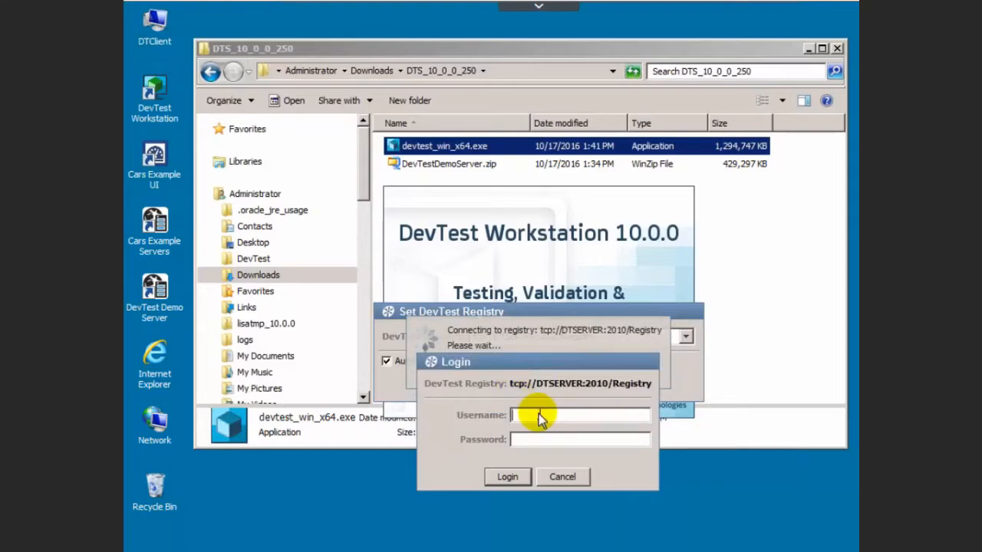
- Log in to the registry with the workstation user name and password
text(admin)
key(Tab)
text(admin)
click(510, 482)
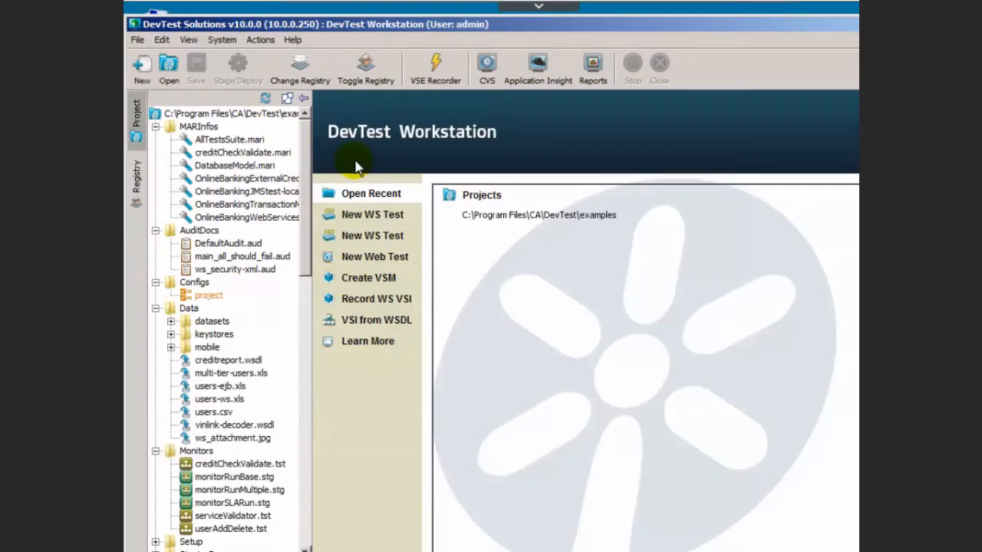
- View the Registry Monitor's Simulators, Coord Servers and Virtual Environs lists, then the examples project tree
click(135, 181)
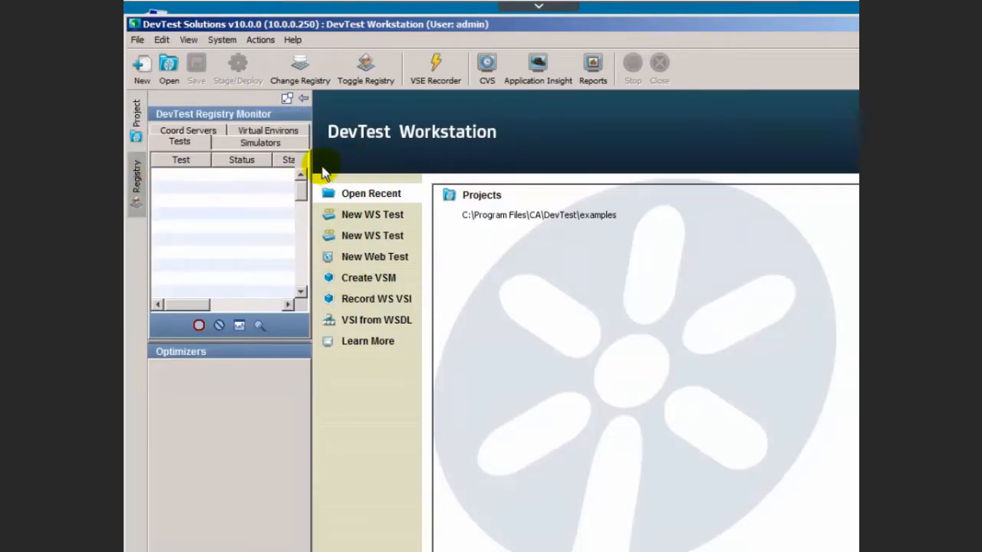
drag(309, 162, 471, 168)
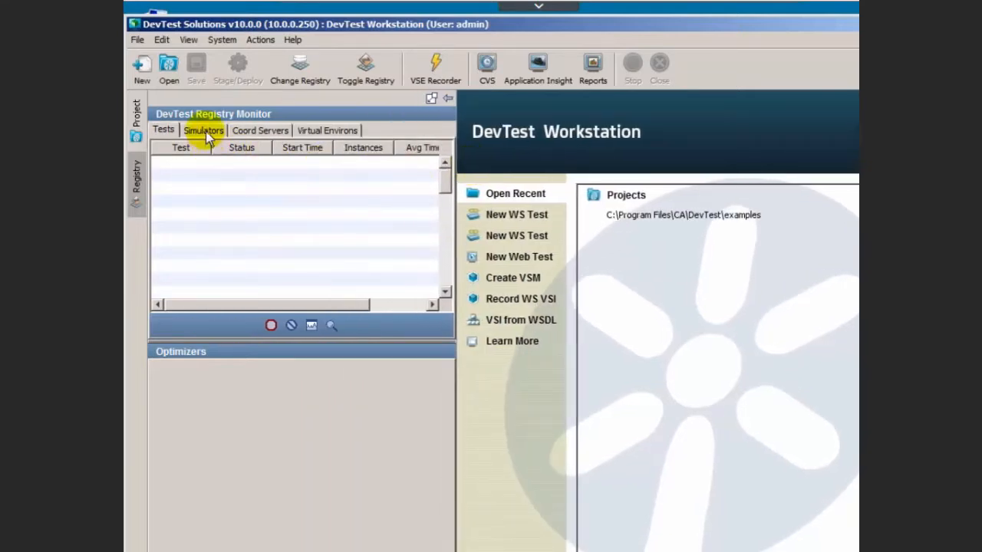
click(204, 131)
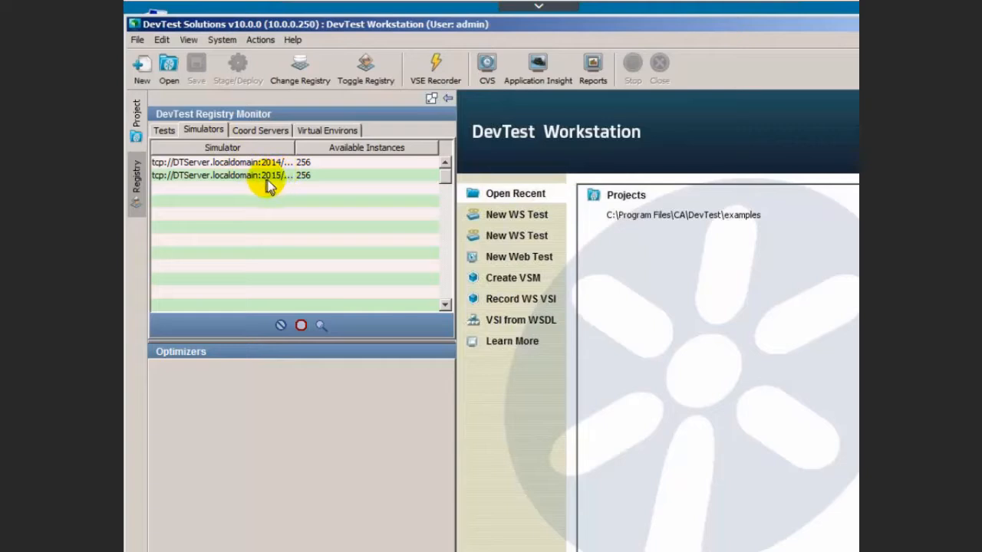
drag(294, 146, 355, 145)
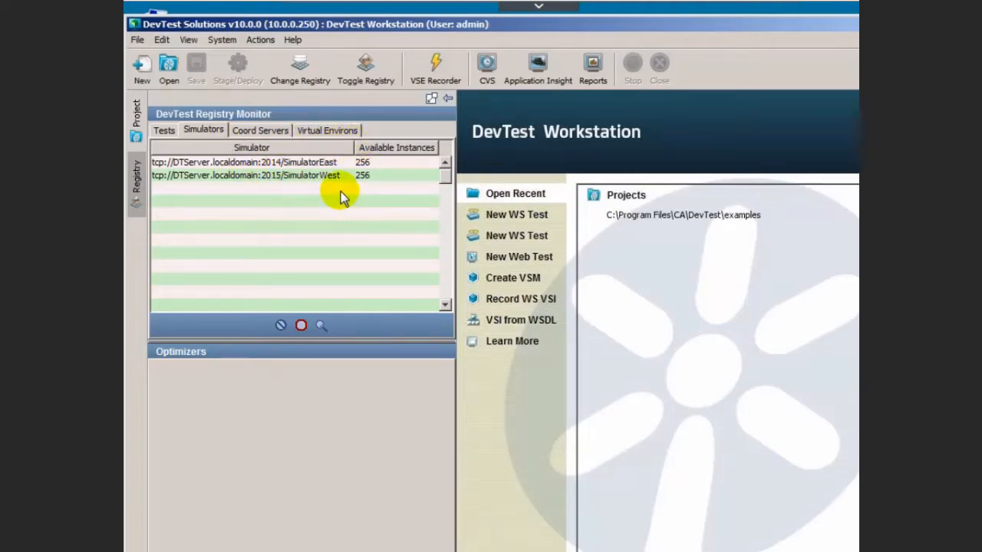
click(280, 132)
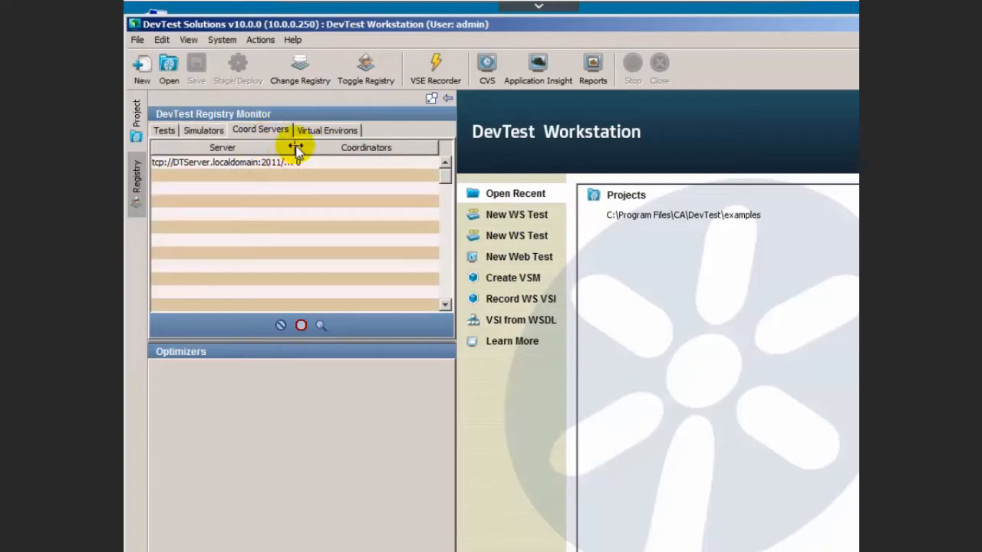
click(347, 132)
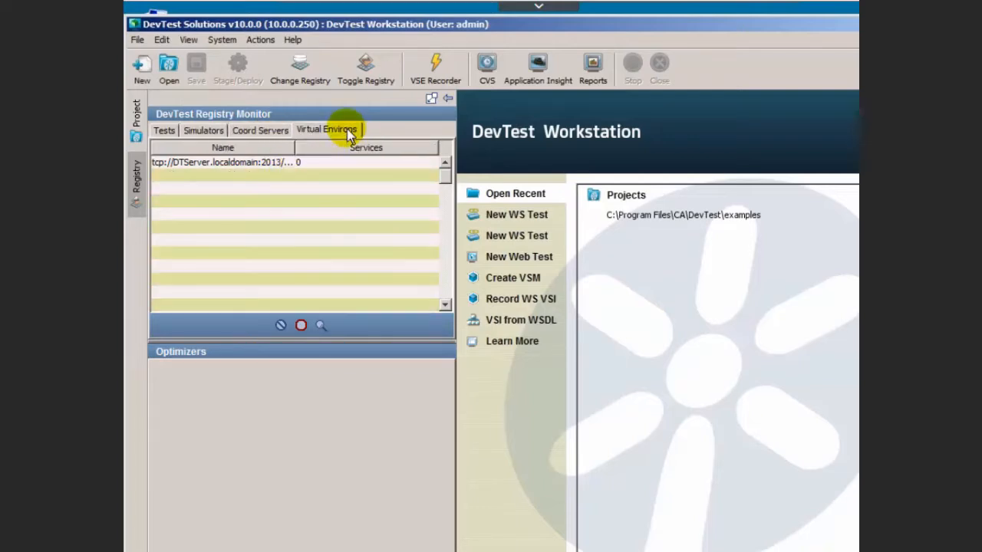
click(137, 114)
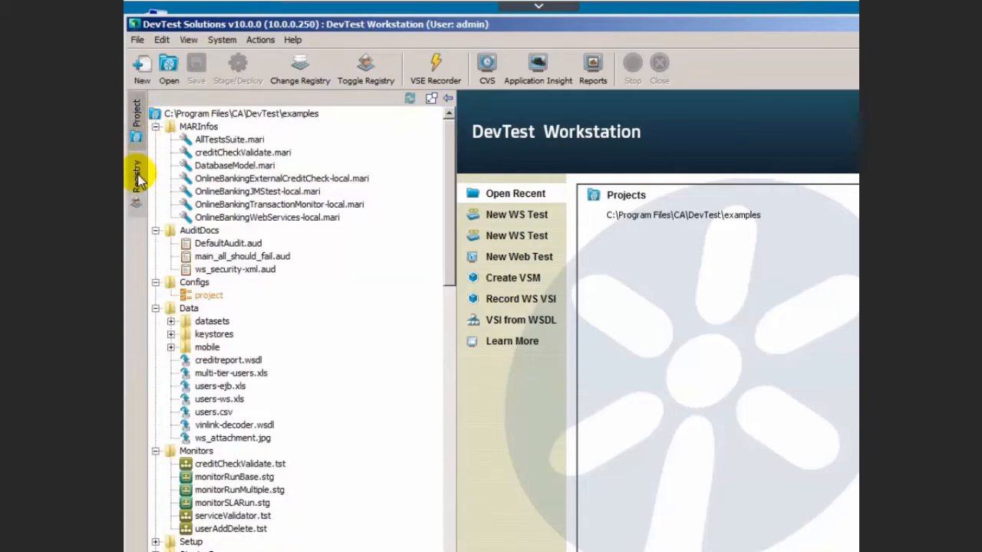